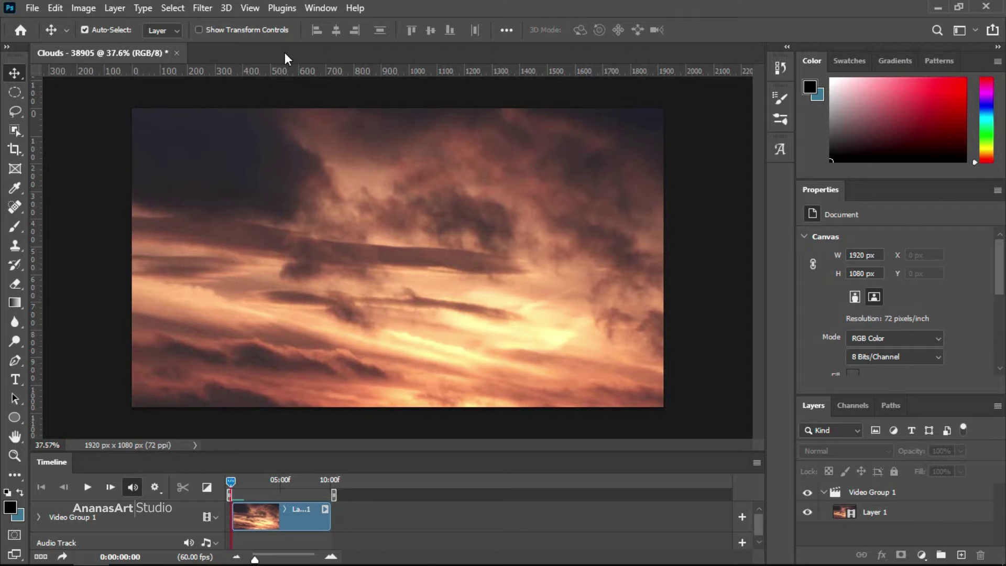
# Review the clip's end, then return to its first frame
pyautogui.click(315, 10)
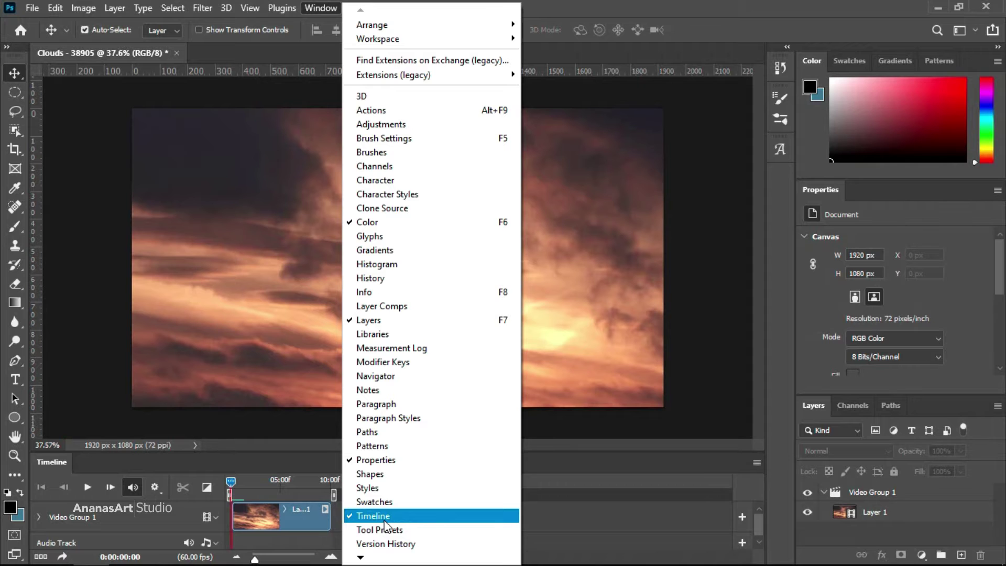
pyautogui.click(539, 490)
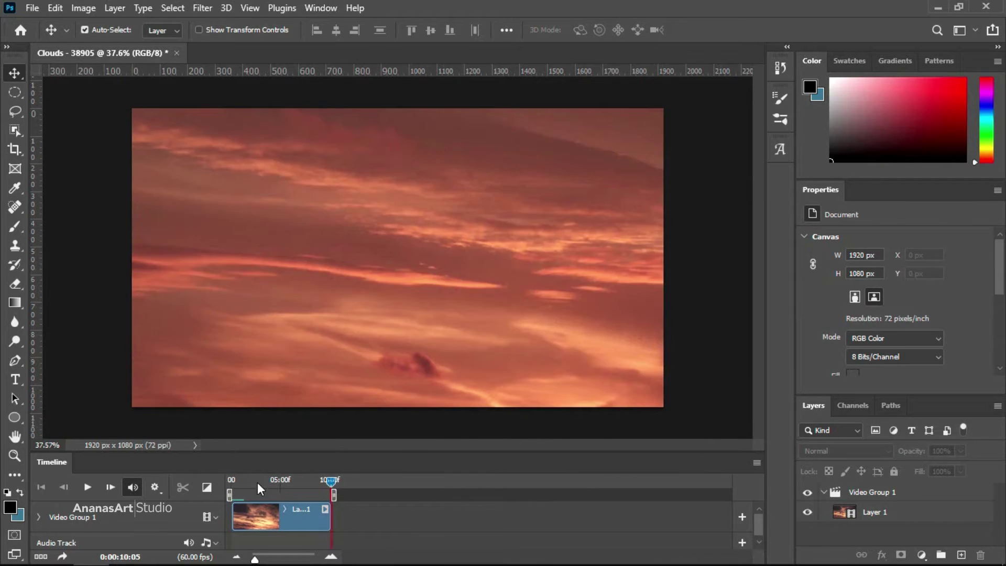
pyautogui.press('Home')
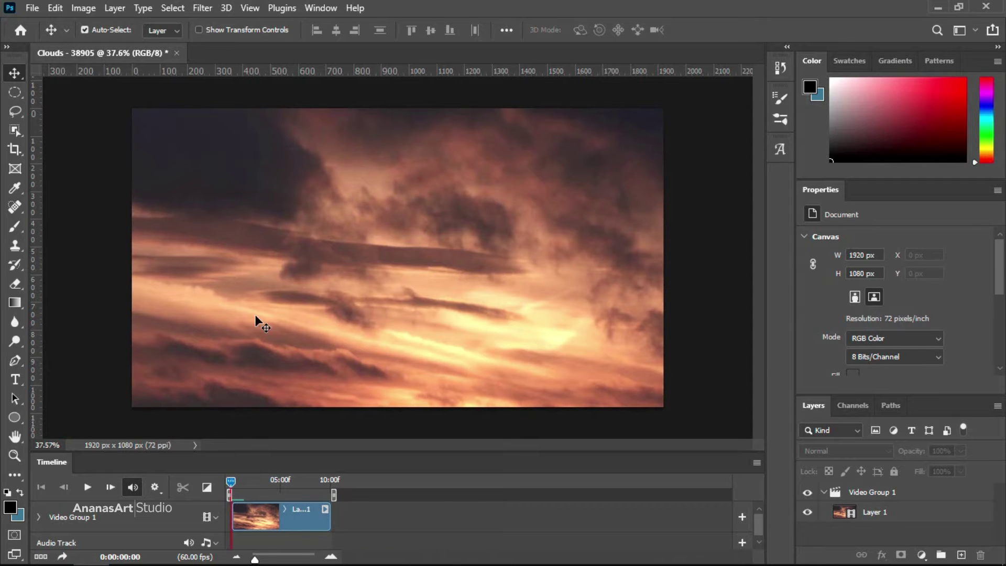
# Resize the image to 30 percent width, giving 576 × 324 px
pyautogui.click(86, 9)
pyautogui.click(111, 120)
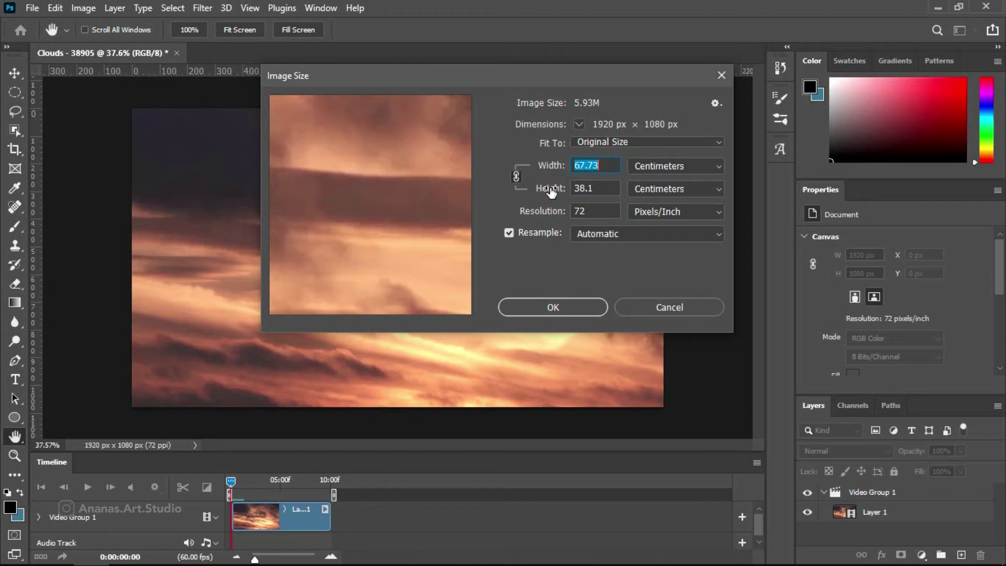
pyautogui.click(655, 167)
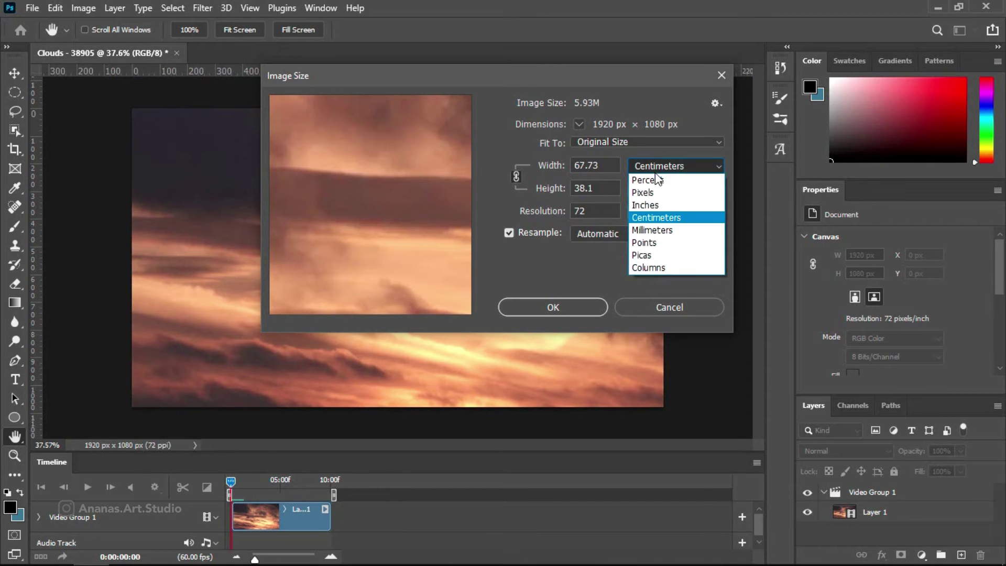
pyautogui.click(656, 181)
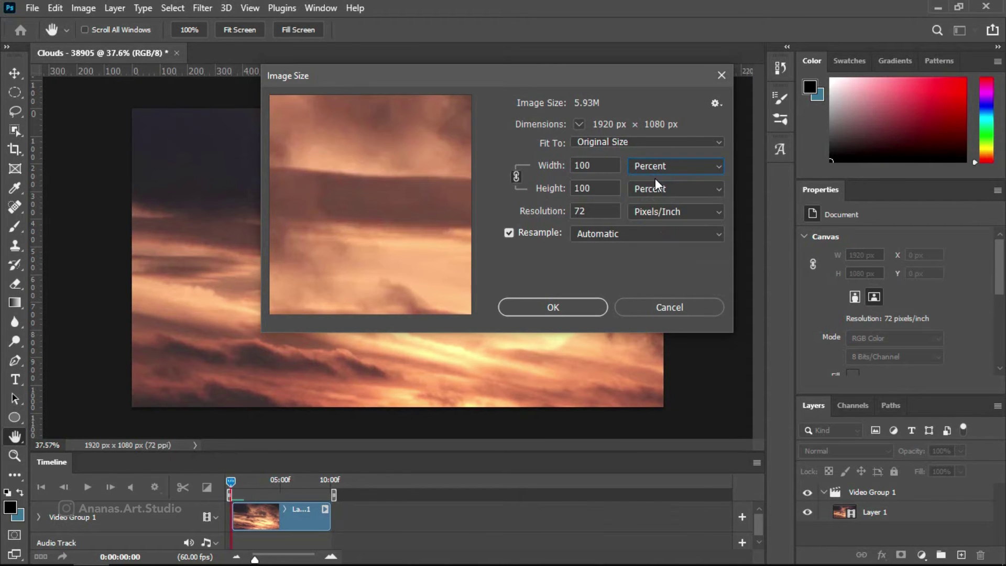
pyautogui.doubleClick(603, 169)
pyautogui.write('30')
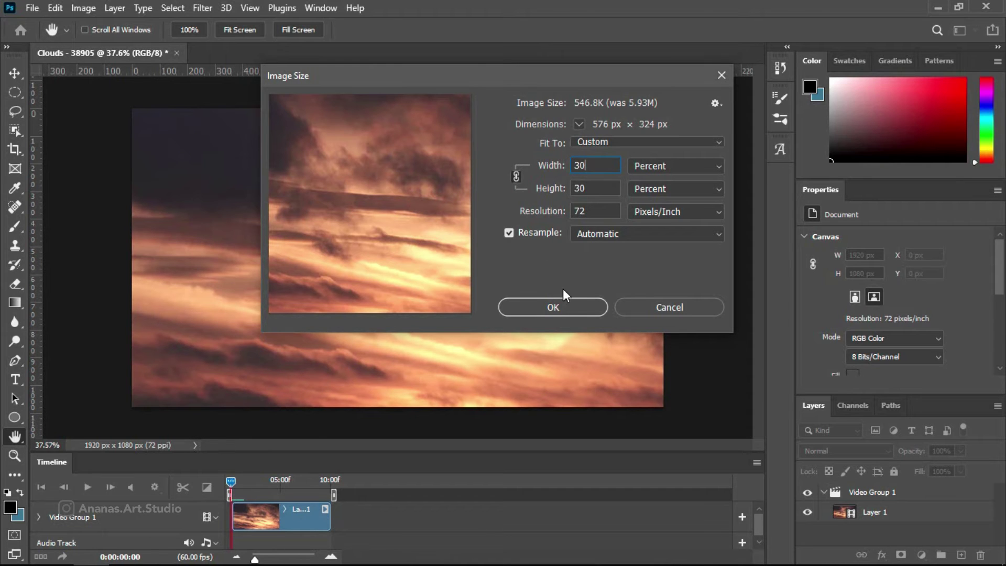
pyautogui.click(572, 304)
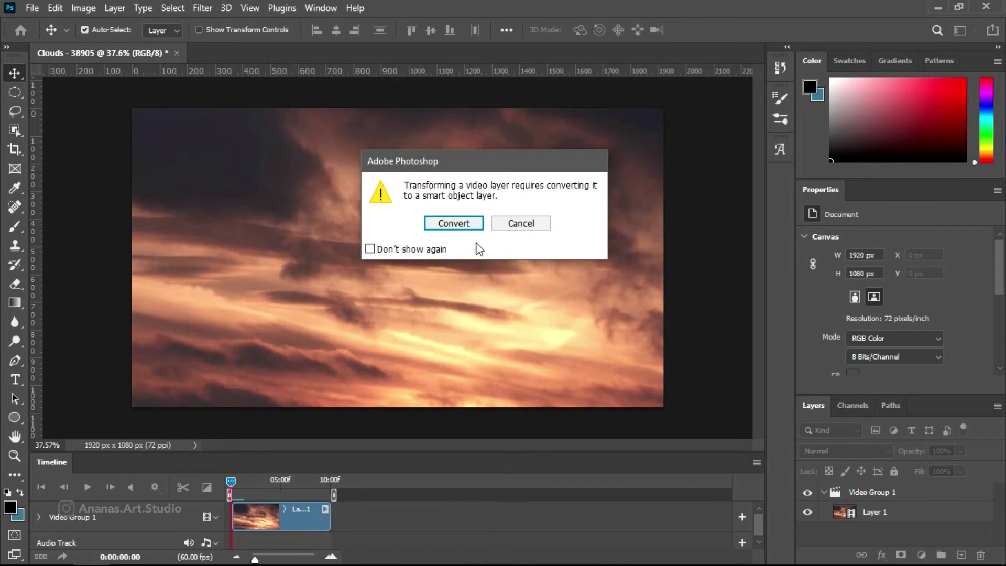
# Convert the video layer to a smart object and zoom in on the resized clouds
pyautogui.click(465, 227)
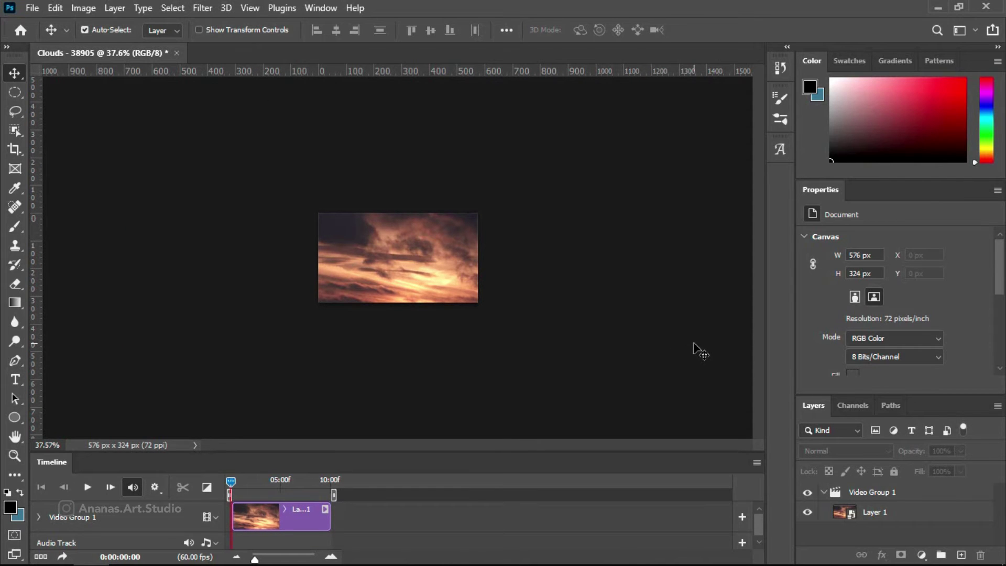
pyautogui.moveTo(314, 287); pyautogui.dragTo(354, 286)
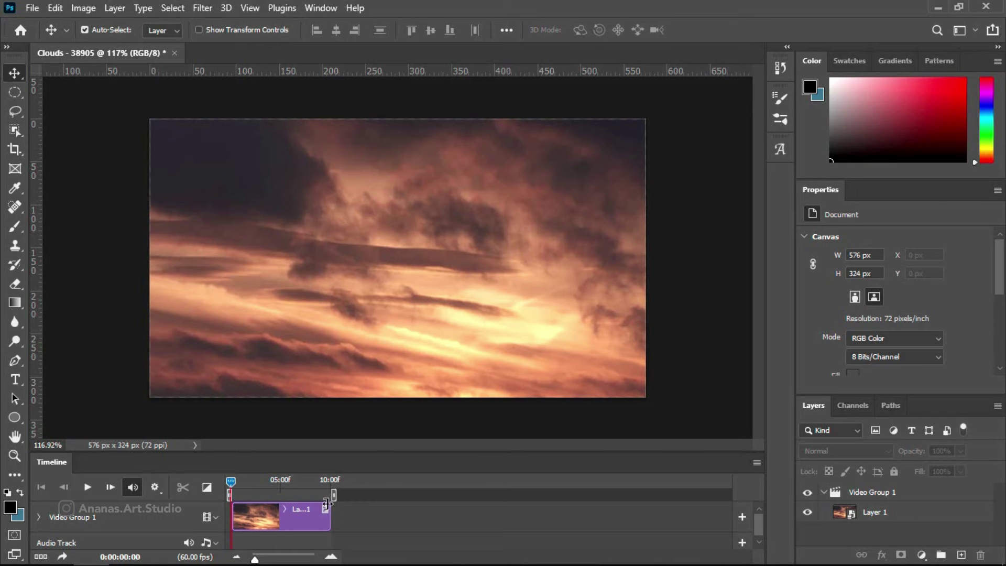
# Trim the cloud clip's end shorter on the timeline and preview its playback
pyautogui.moveTo(326, 504); pyautogui.dragTo(293, 507)
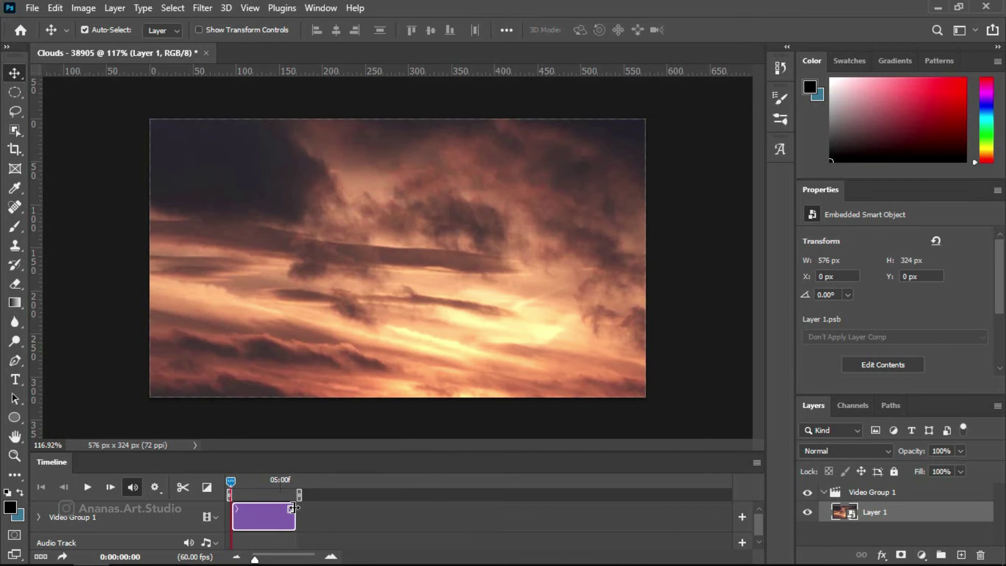
pyautogui.moveTo(294, 507); pyautogui.dragTo(277, 509)
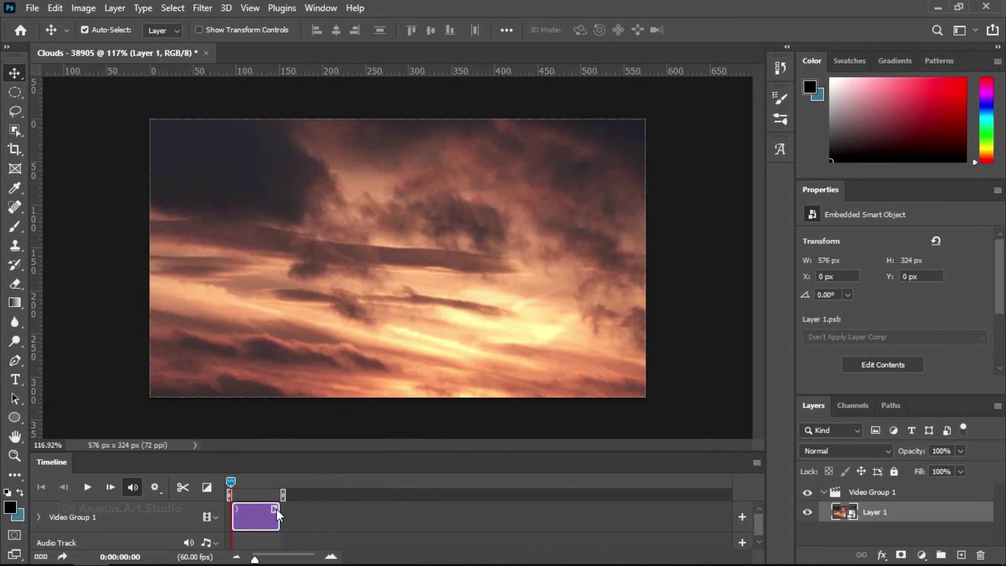
pyautogui.click(88, 487)
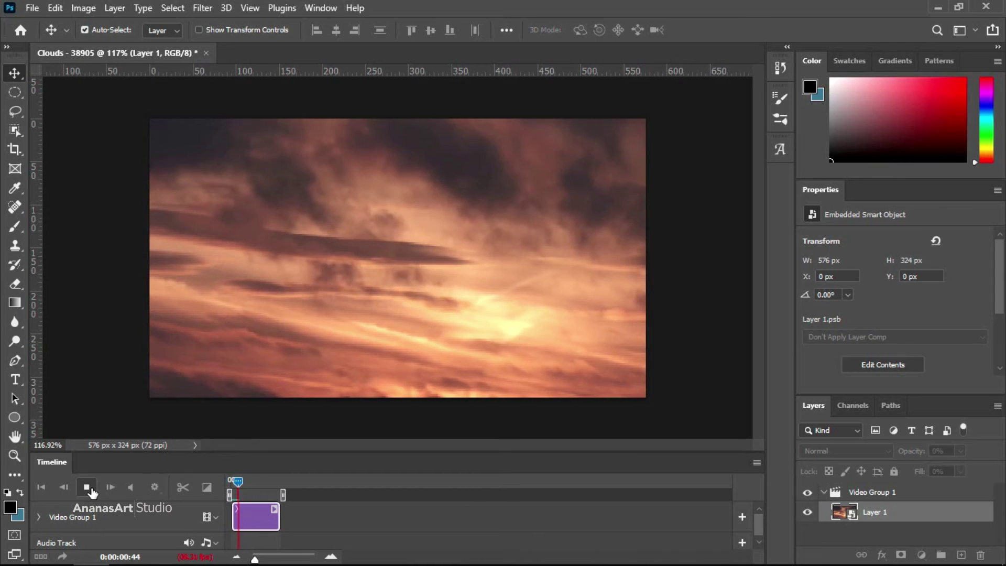
pyautogui.click(92, 489)
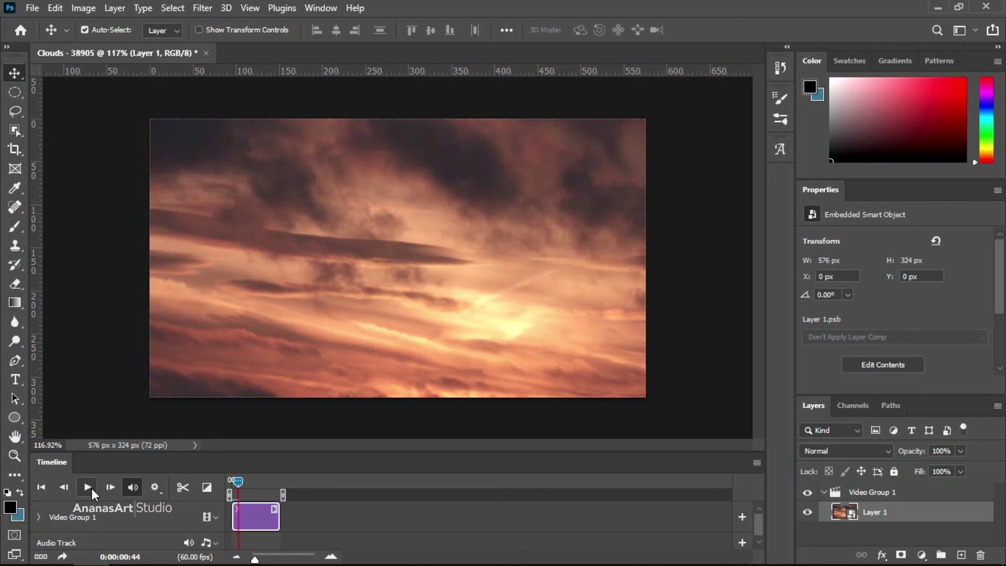
pyautogui.click(31, 9)
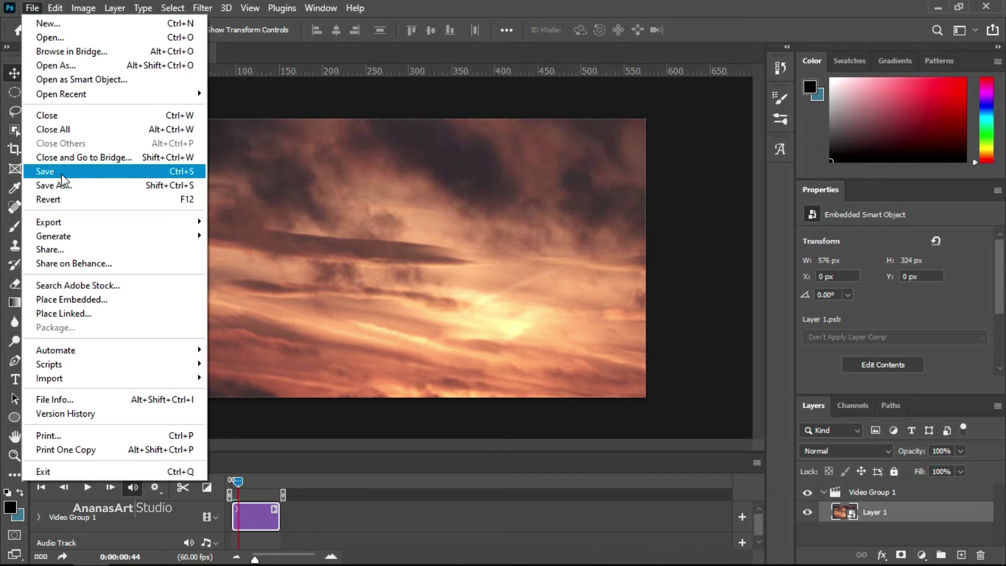
pyautogui.moveTo(49, 222)
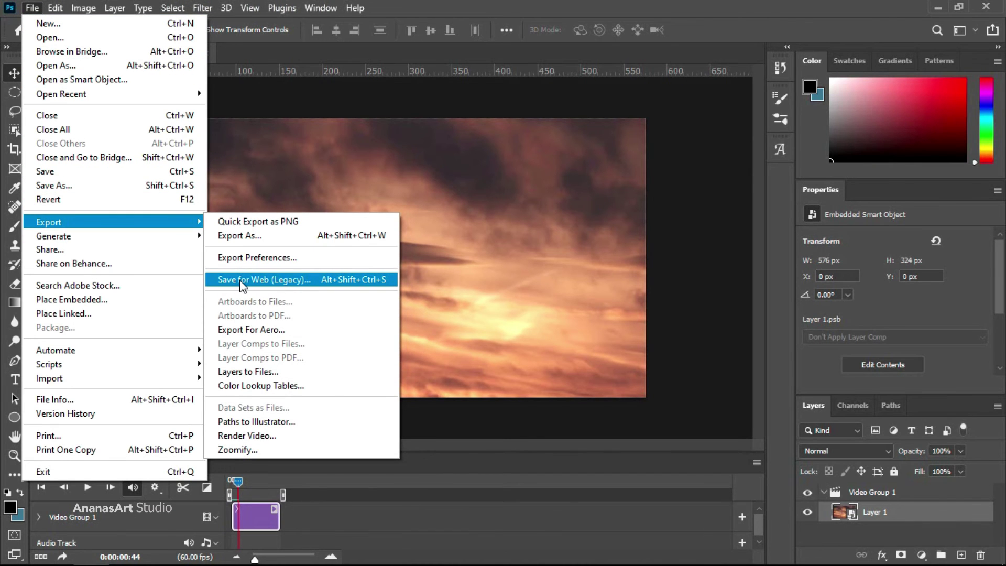
# Set Save for Web (Legacy) to GIF, 256 colors, Transparency off, looping Forever
pyautogui.click(242, 282)
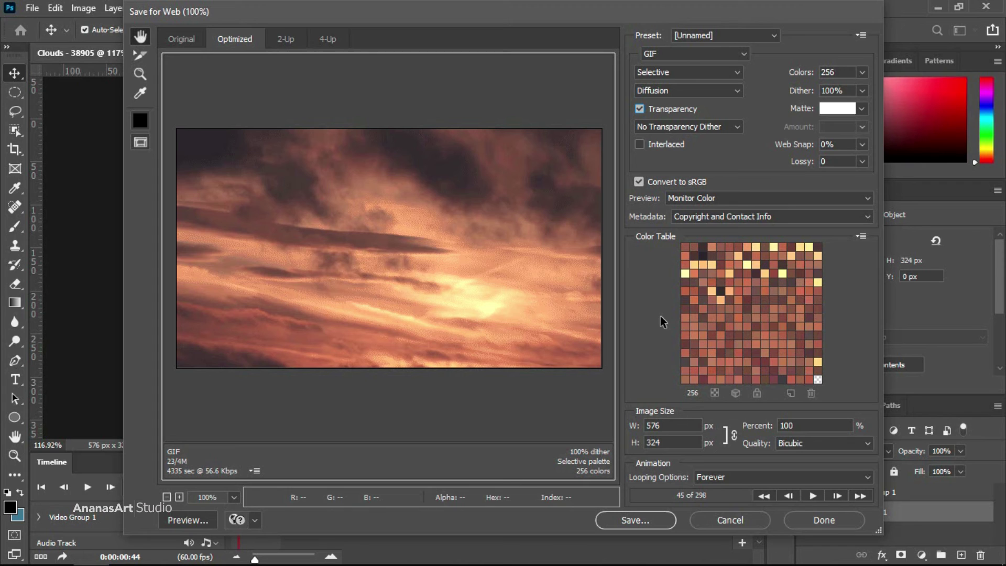
pyautogui.click(707, 58)
pyautogui.click(648, 70)
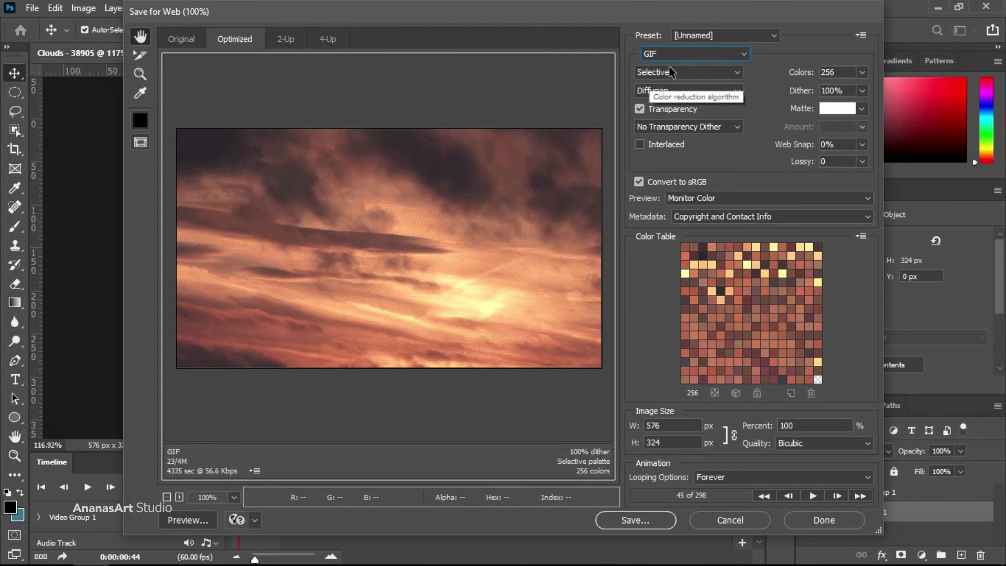
pyautogui.click(641, 110)
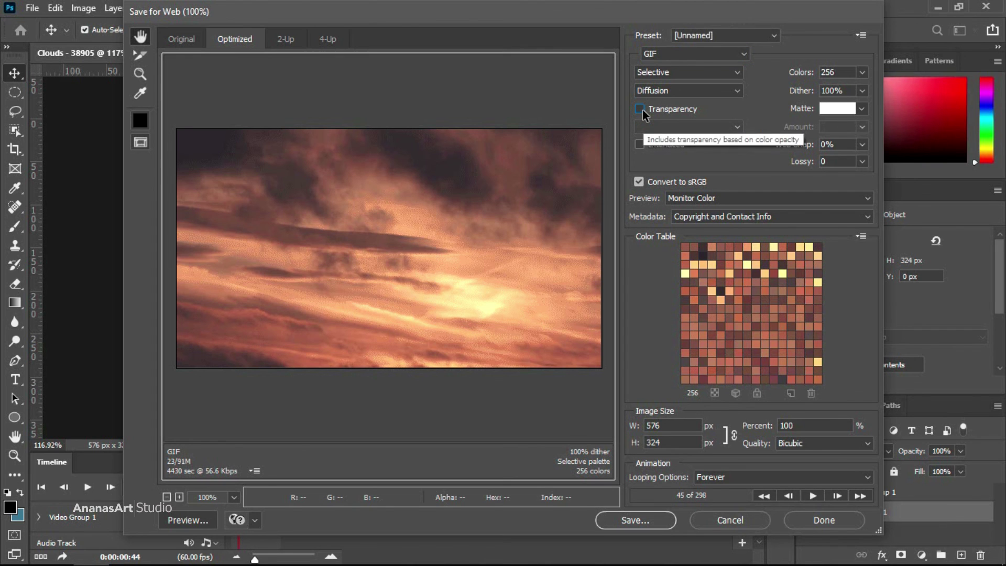
pyautogui.click(630, 518)
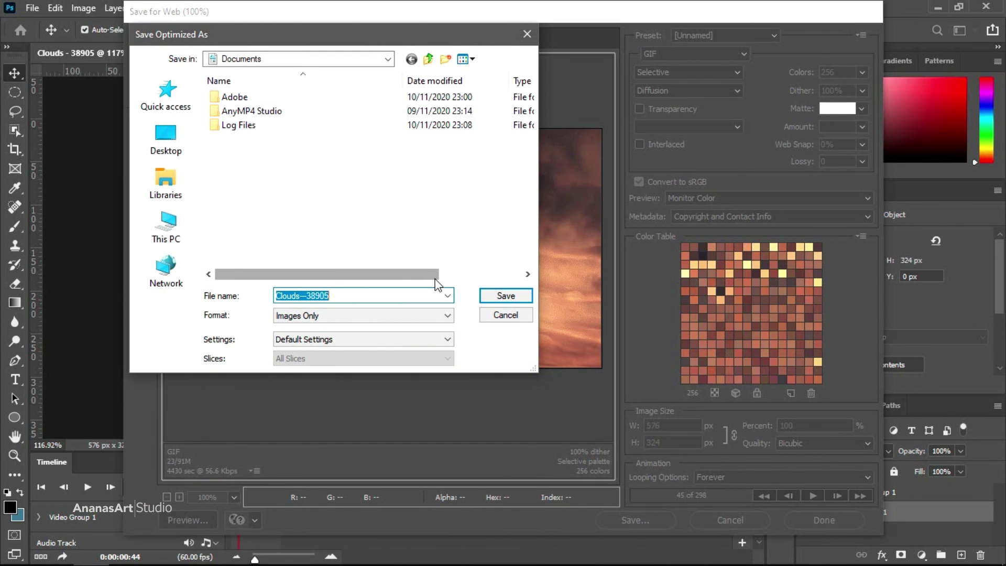
# Dismiss Save Optimized As and close Save for Web with Done, keeping the GIF settings
pyautogui.click(502, 314)
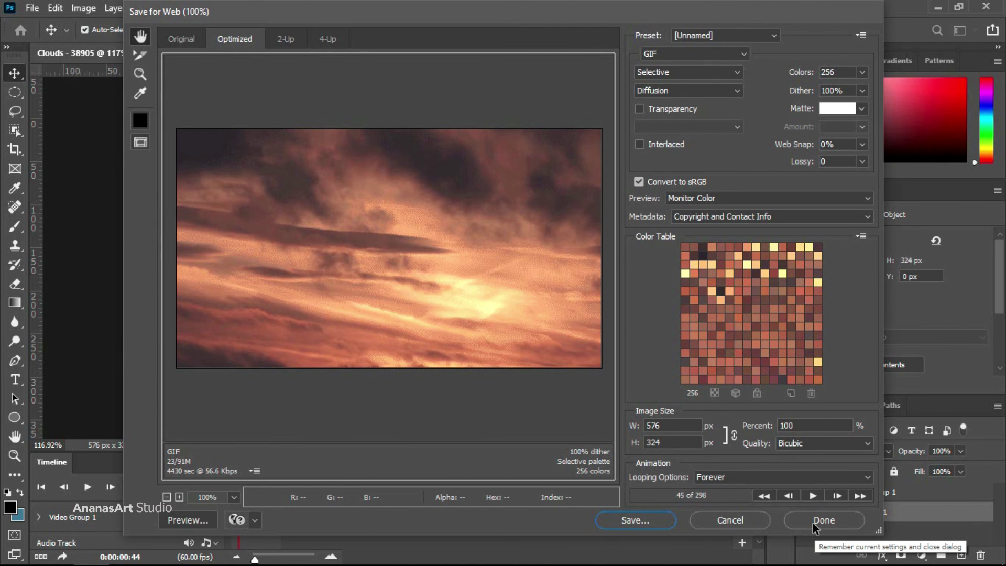
pyautogui.click(813, 523)
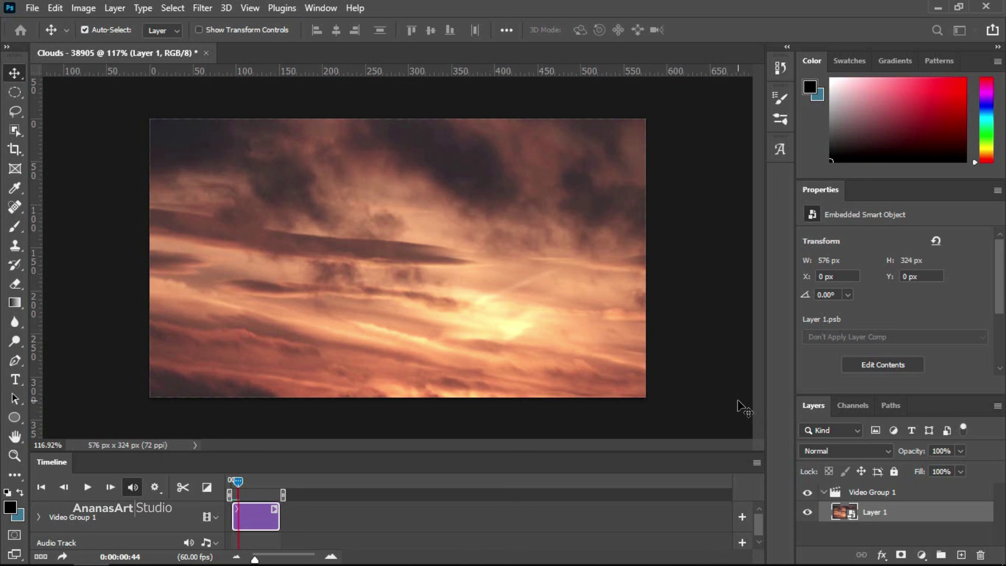